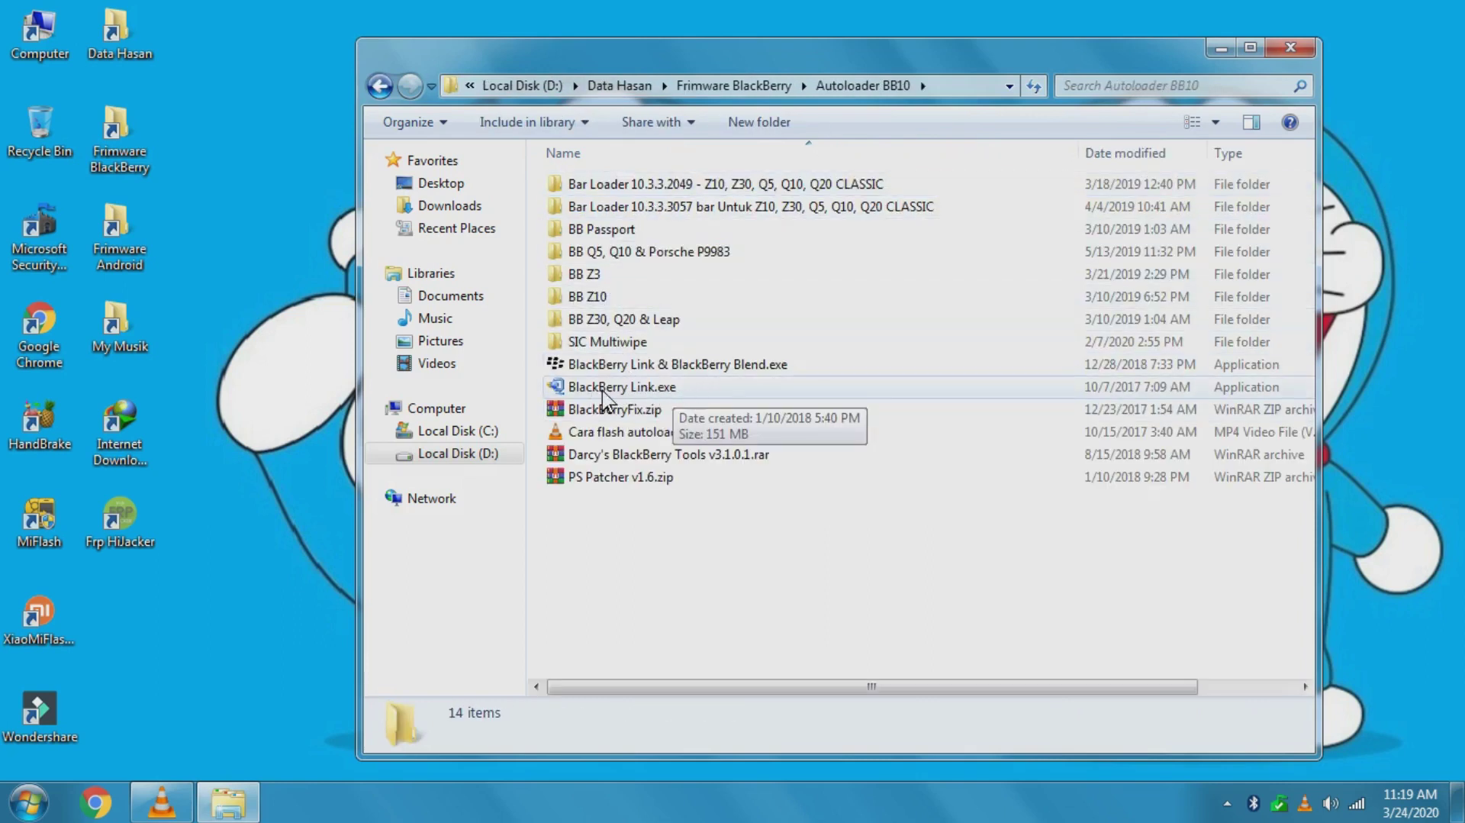
# Run the BlackBerry Link.exe installer with English (United States) as the installation language, and close the Autoloader BB10 folder window
pyautogui.click(732, 389)
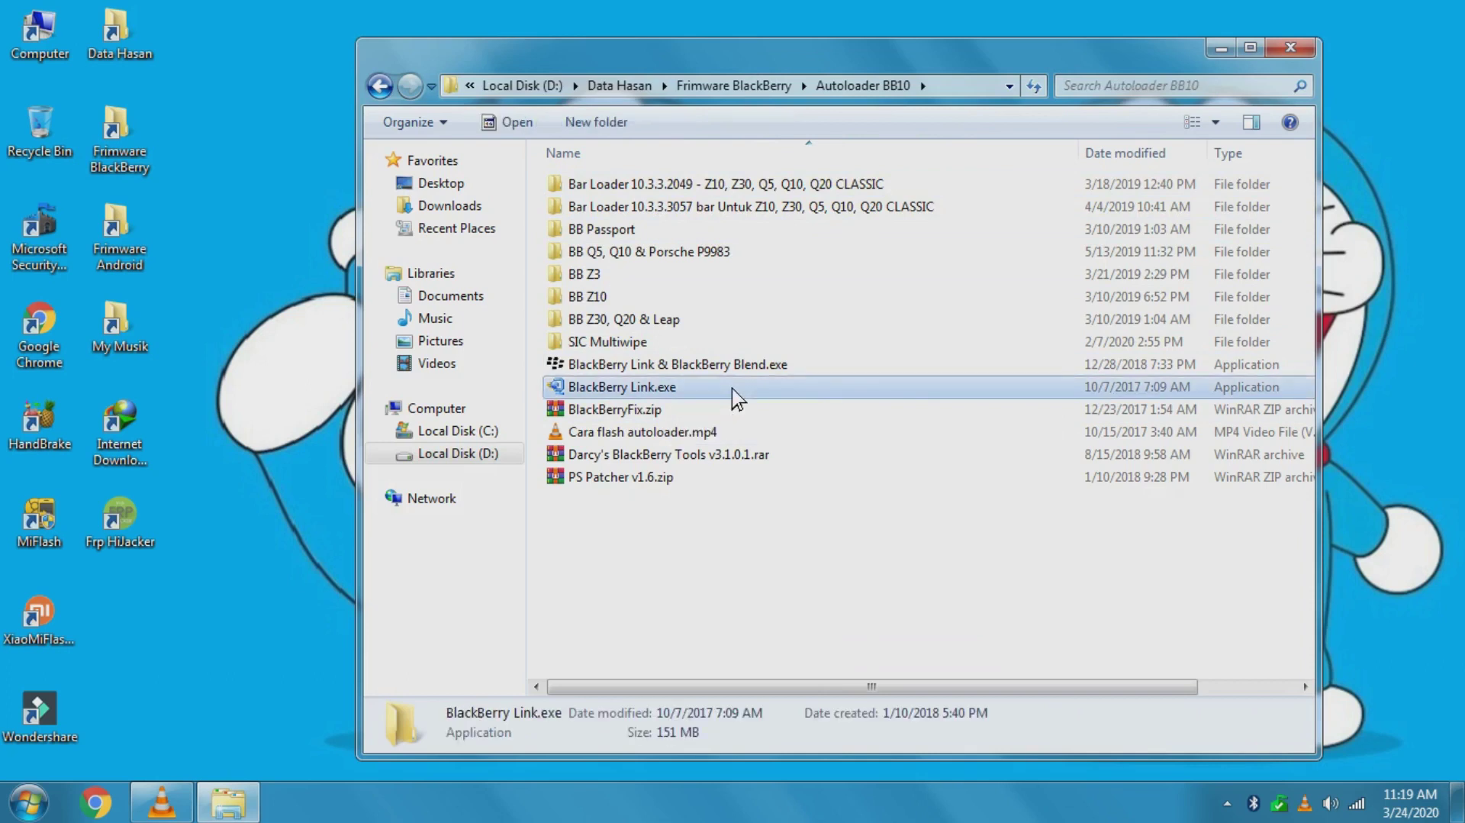
pyautogui.rightClick(731, 387)
pyautogui.click(862, 263)
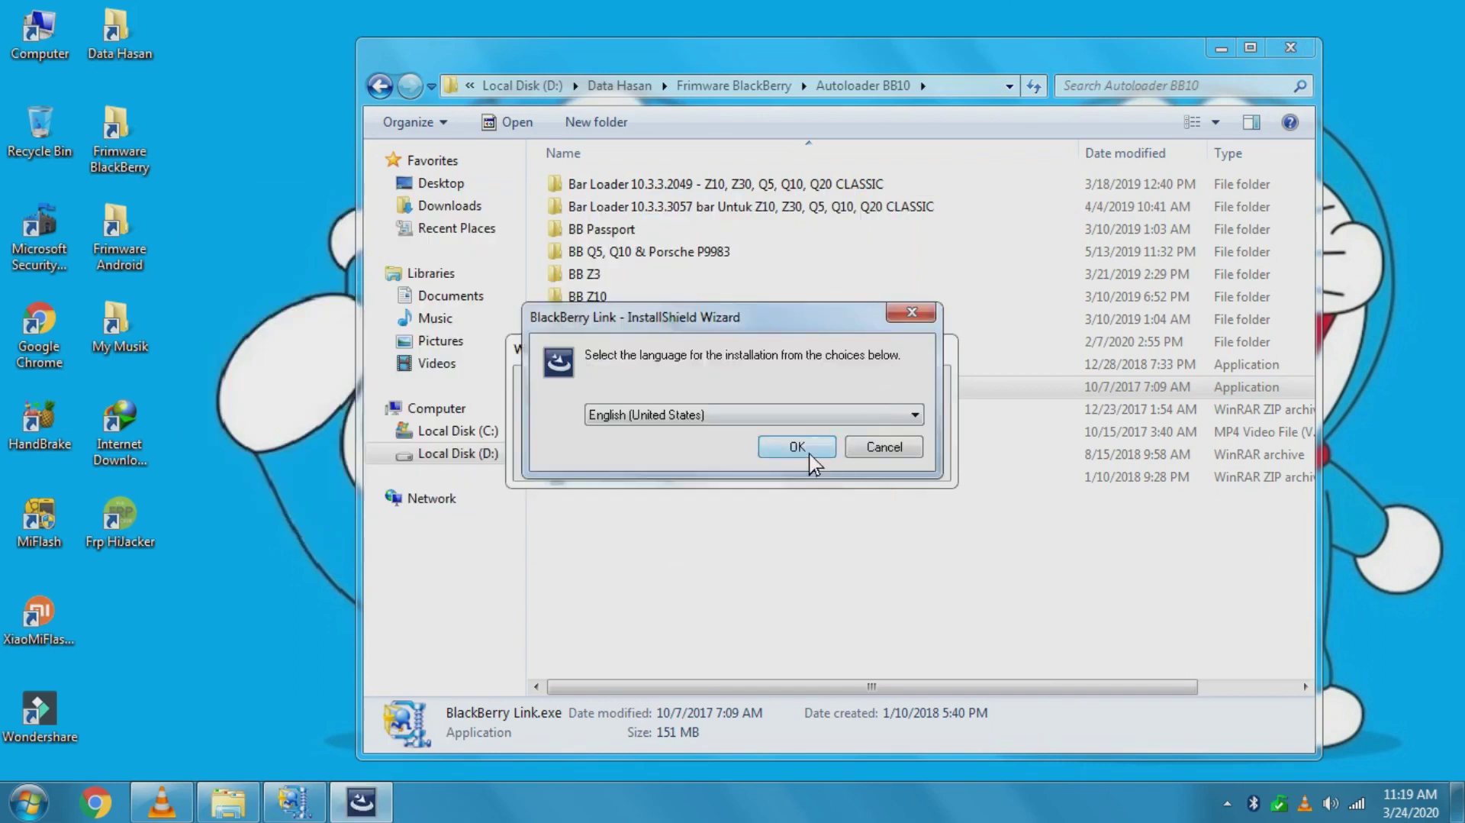
pyautogui.click(807, 450)
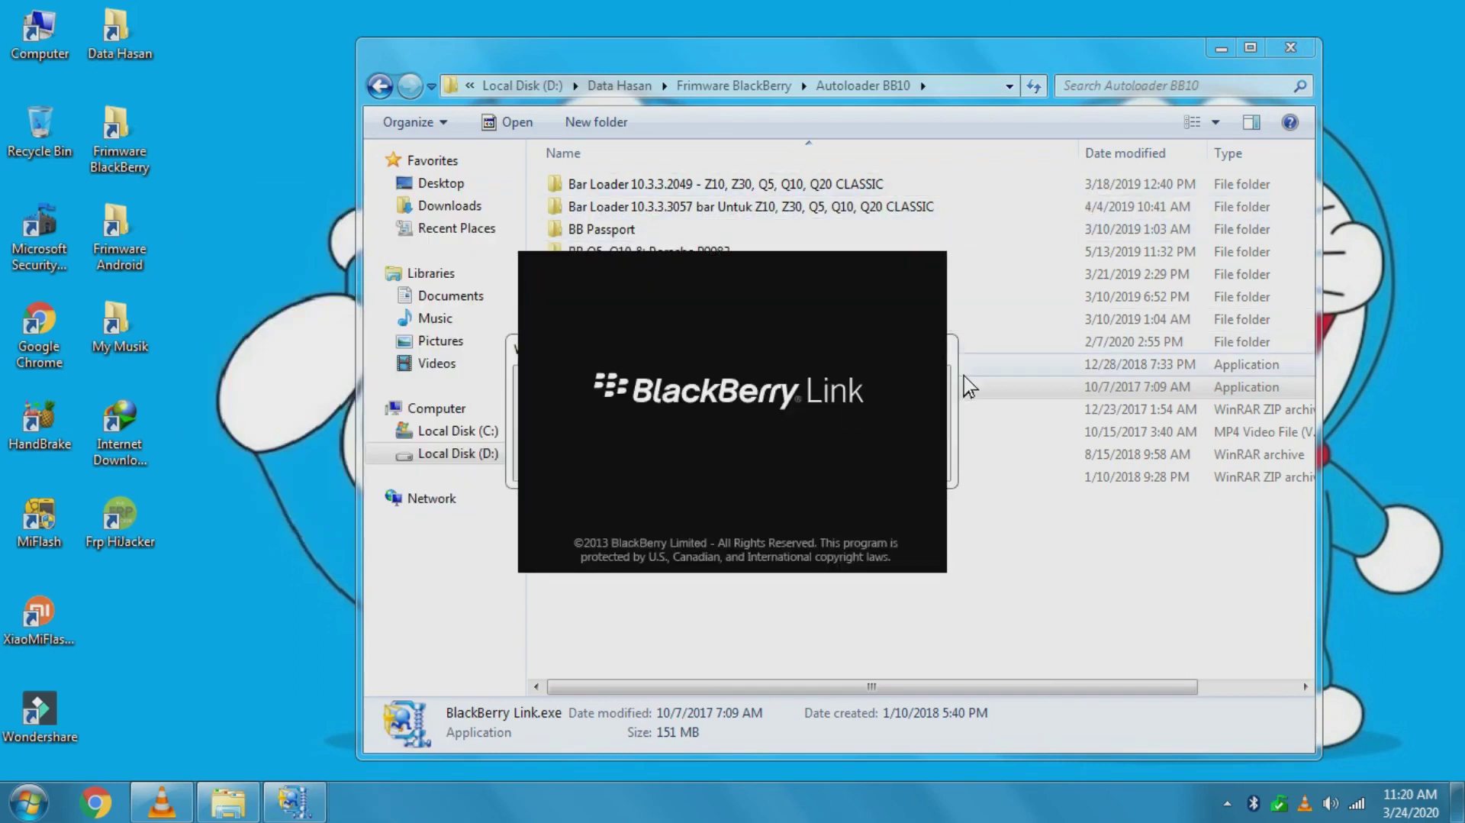
pyautogui.click(1306, 53)
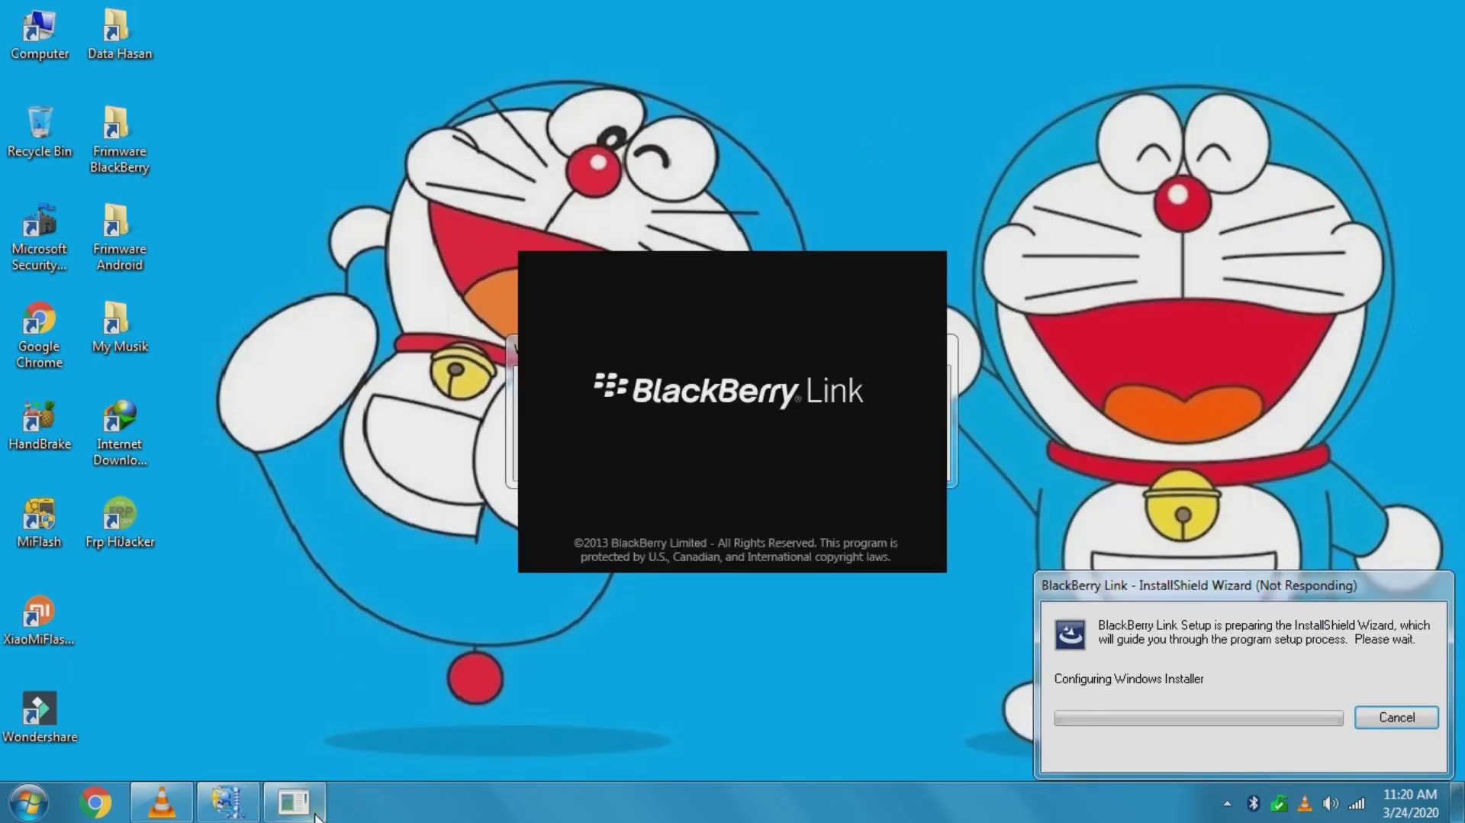
pyautogui.click(290, 806)
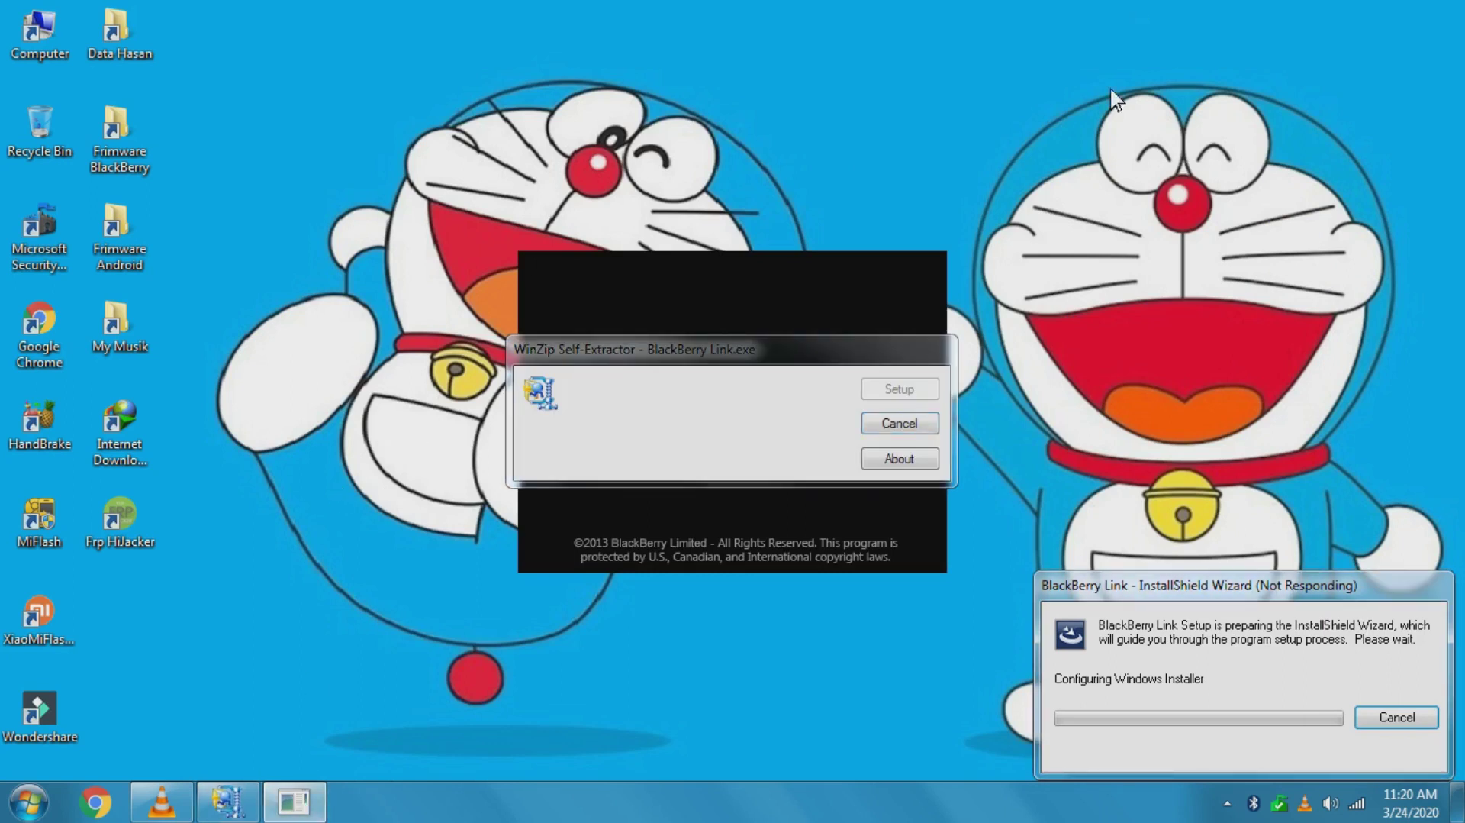
pyautogui.rightClick(1110, 116)
pyautogui.click(1141, 173)
pyautogui.rightClick(1135, 156)
pyautogui.click(1156, 218)
pyautogui.rightClick(1103, 144)
pyautogui.click(1136, 206)
pyautogui.rightClick(1104, 150)
pyautogui.click(1141, 212)
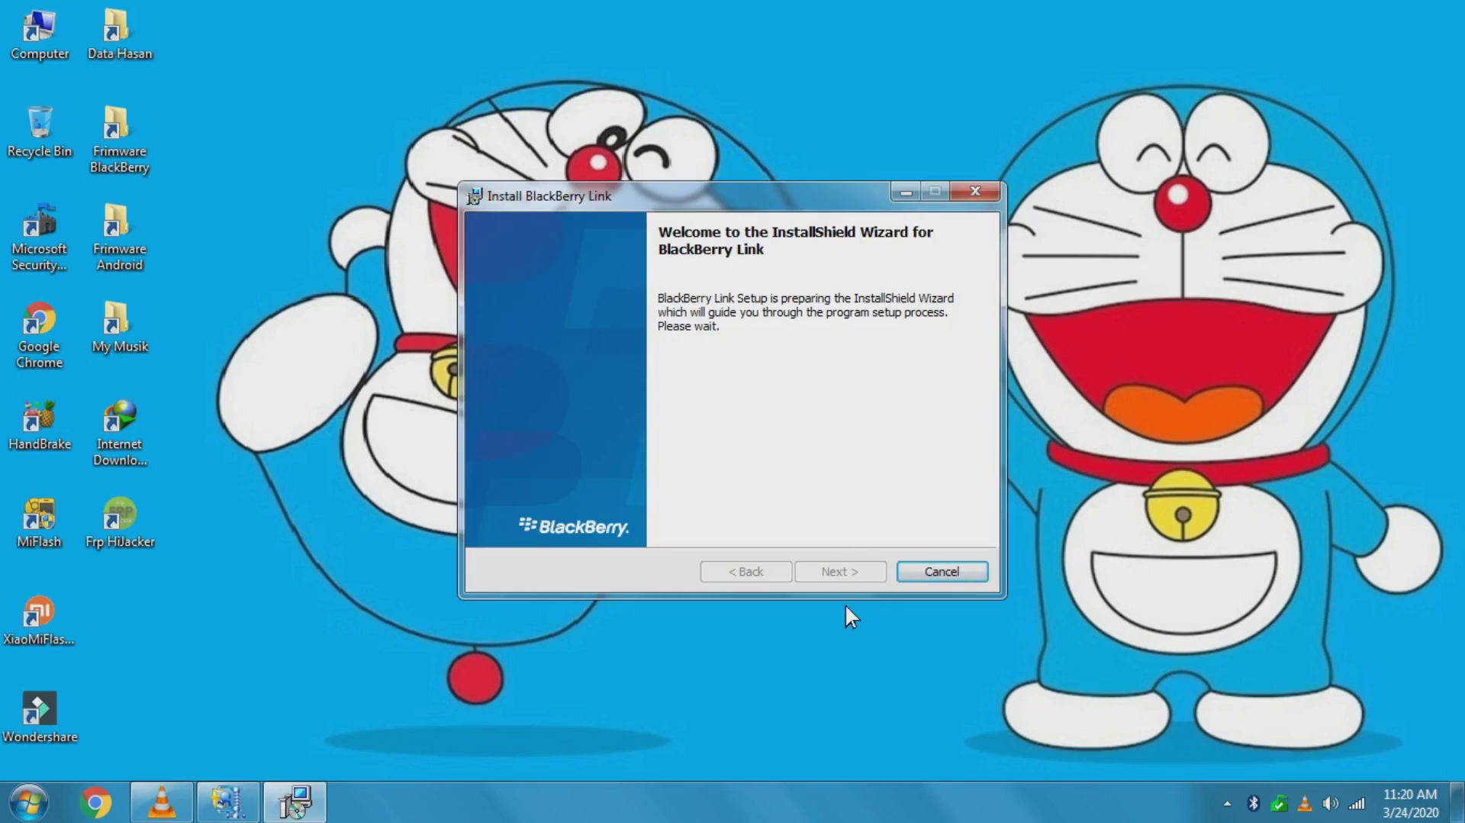
# Install BlackBerry Link with United States (English) as the region, agreeing to the license and keeping the desktop shortcut option
pyautogui.click(843, 578)
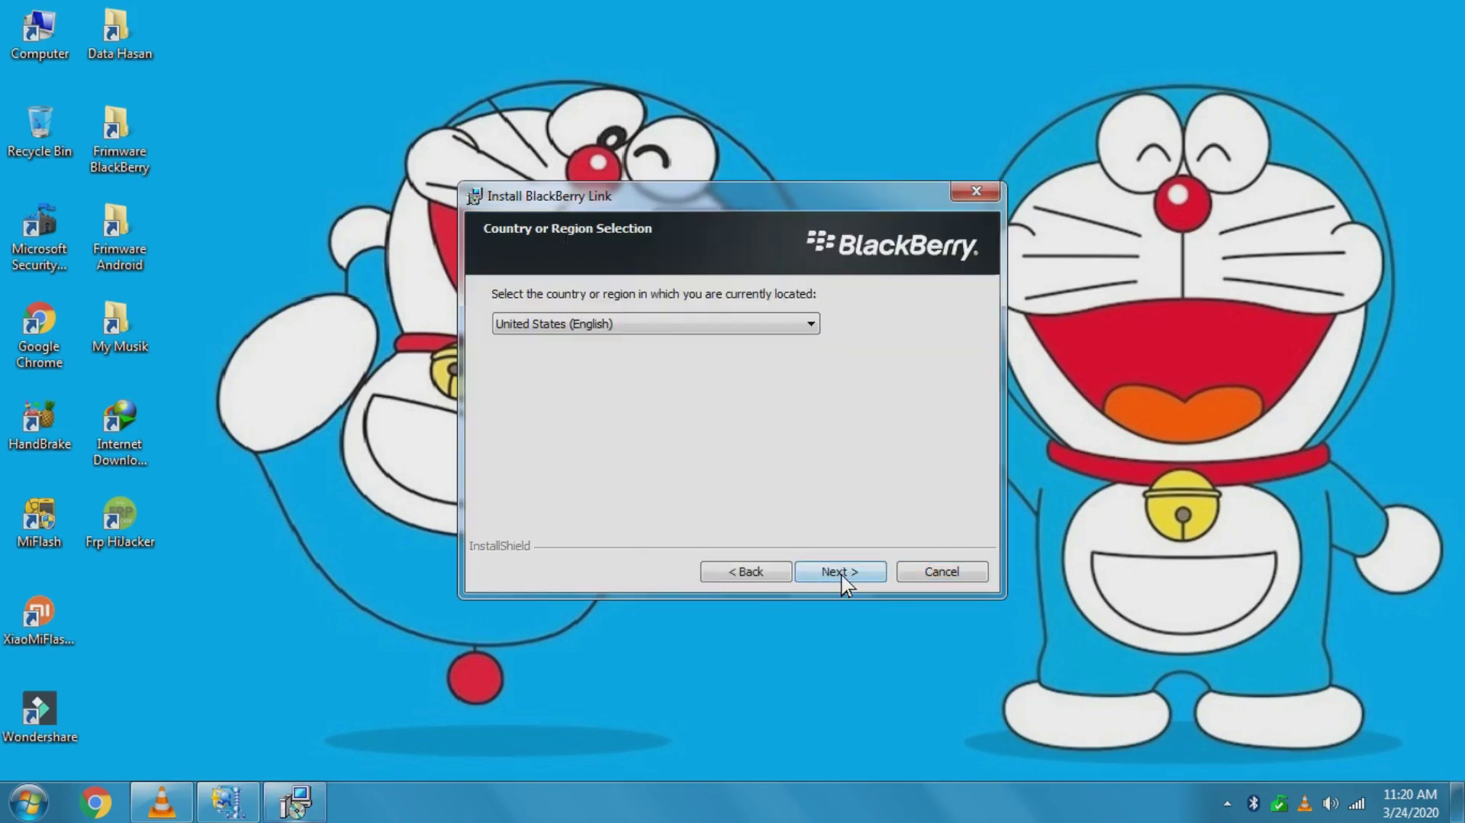
pyautogui.click(843, 573)
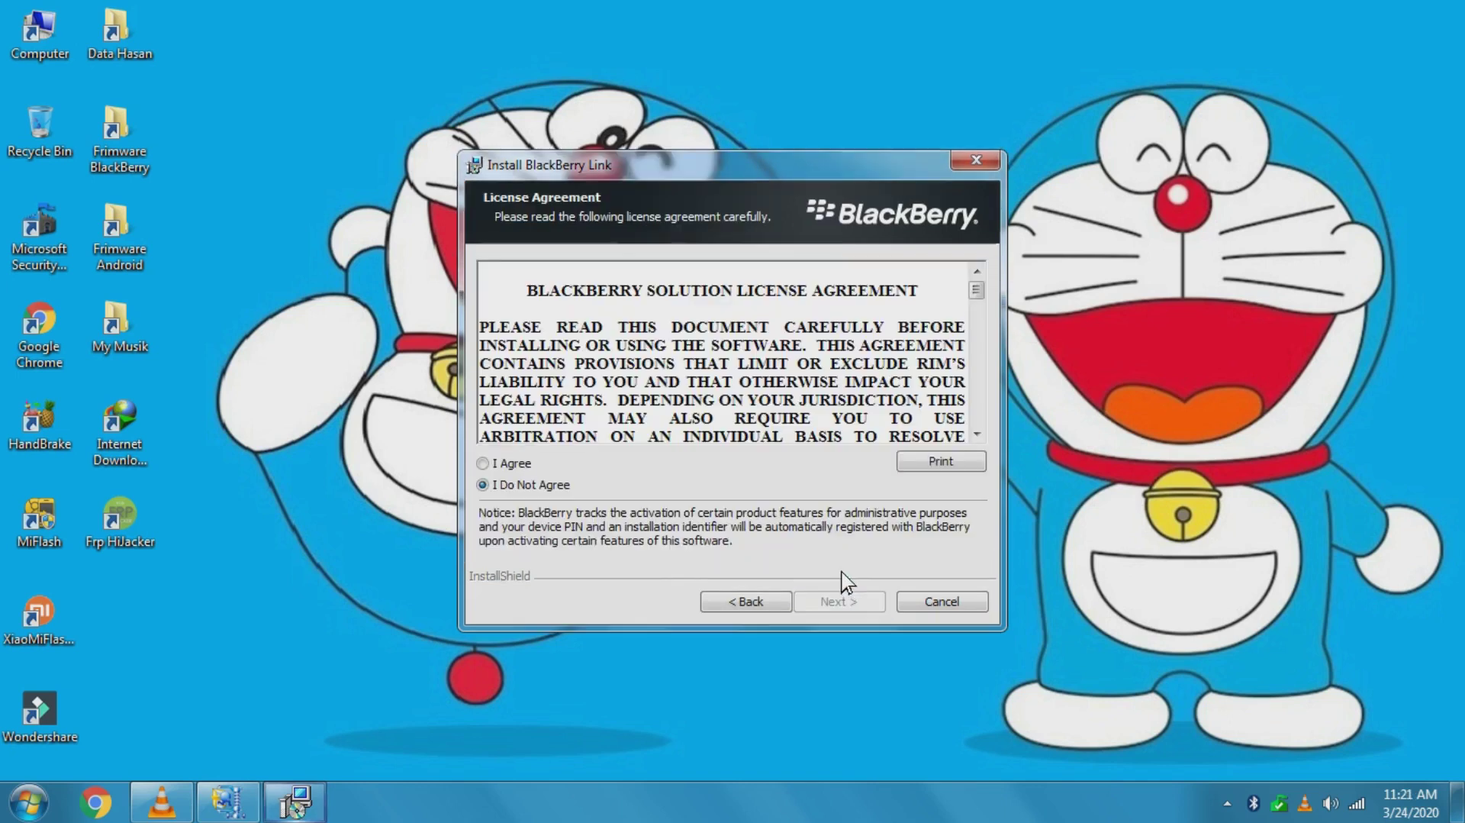
pyautogui.click(510, 463)
pyautogui.click(837, 602)
pyautogui.click(839, 572)
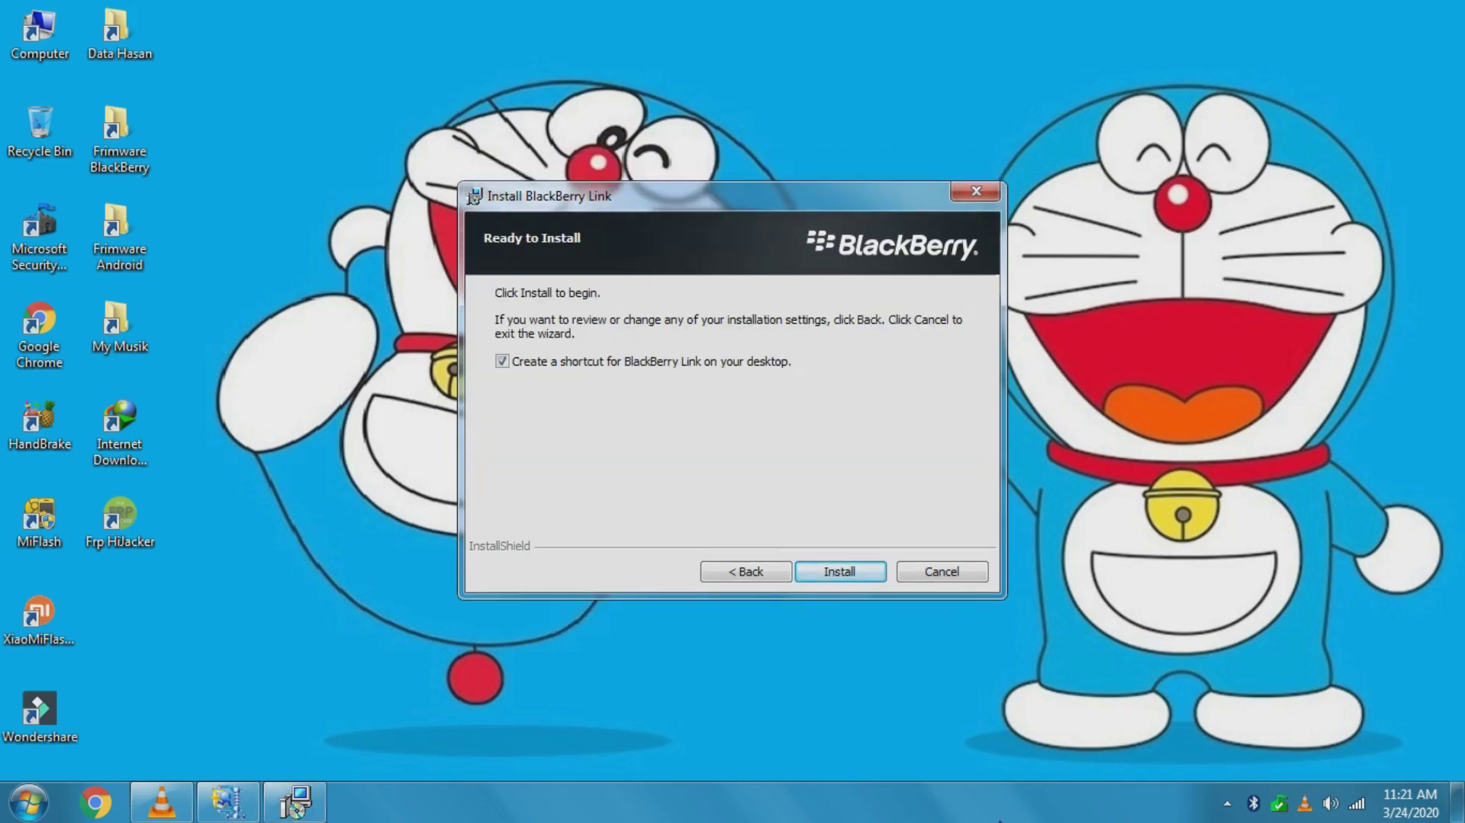
pyautogui.click(864, 574)
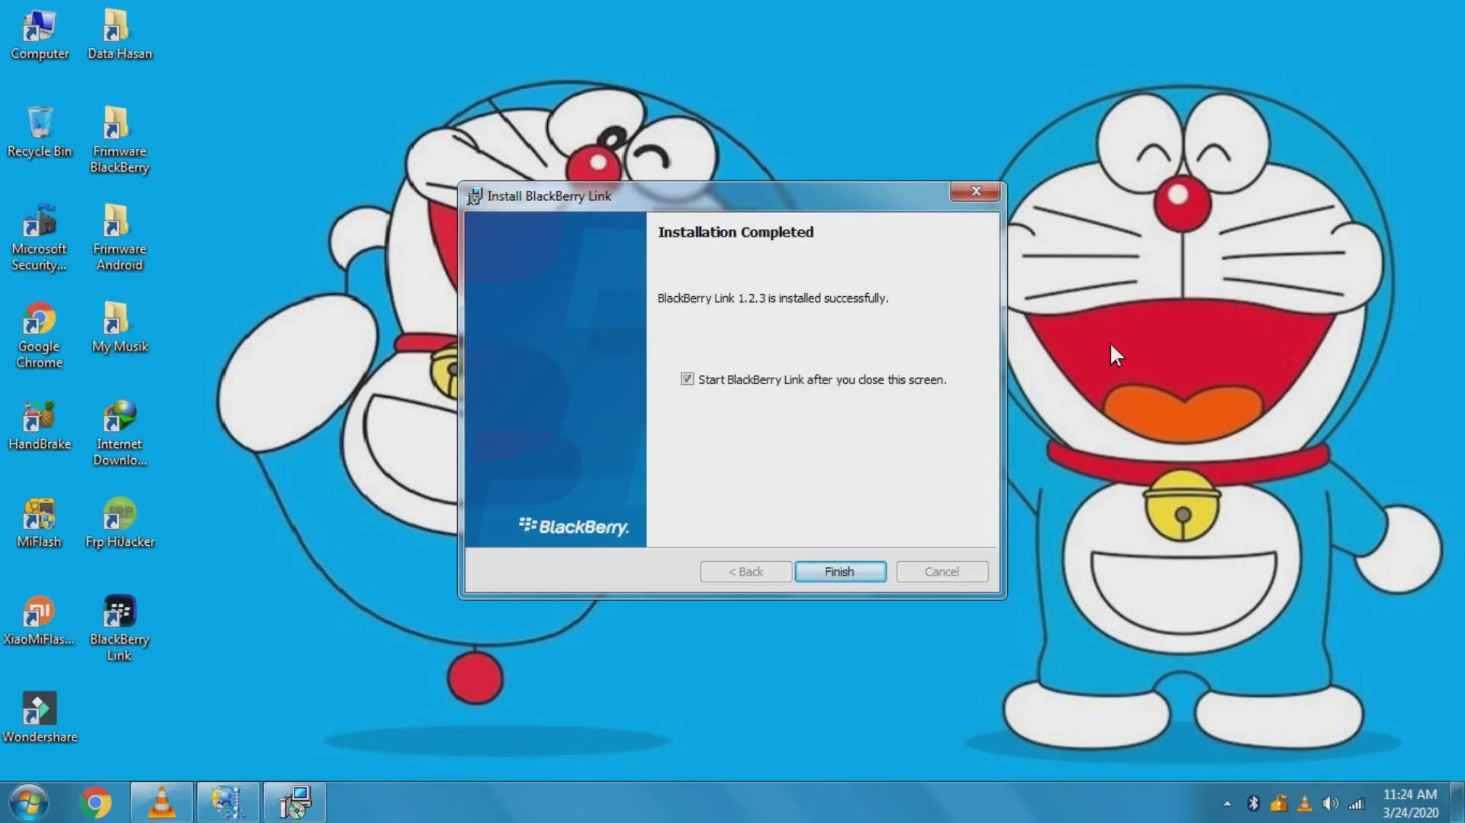
# Finish the installation wizard with BlackBerry Link set to start, and cancel the leftover WinZip Self-Extractor despite its running process
pyautogui.click(841, 569)
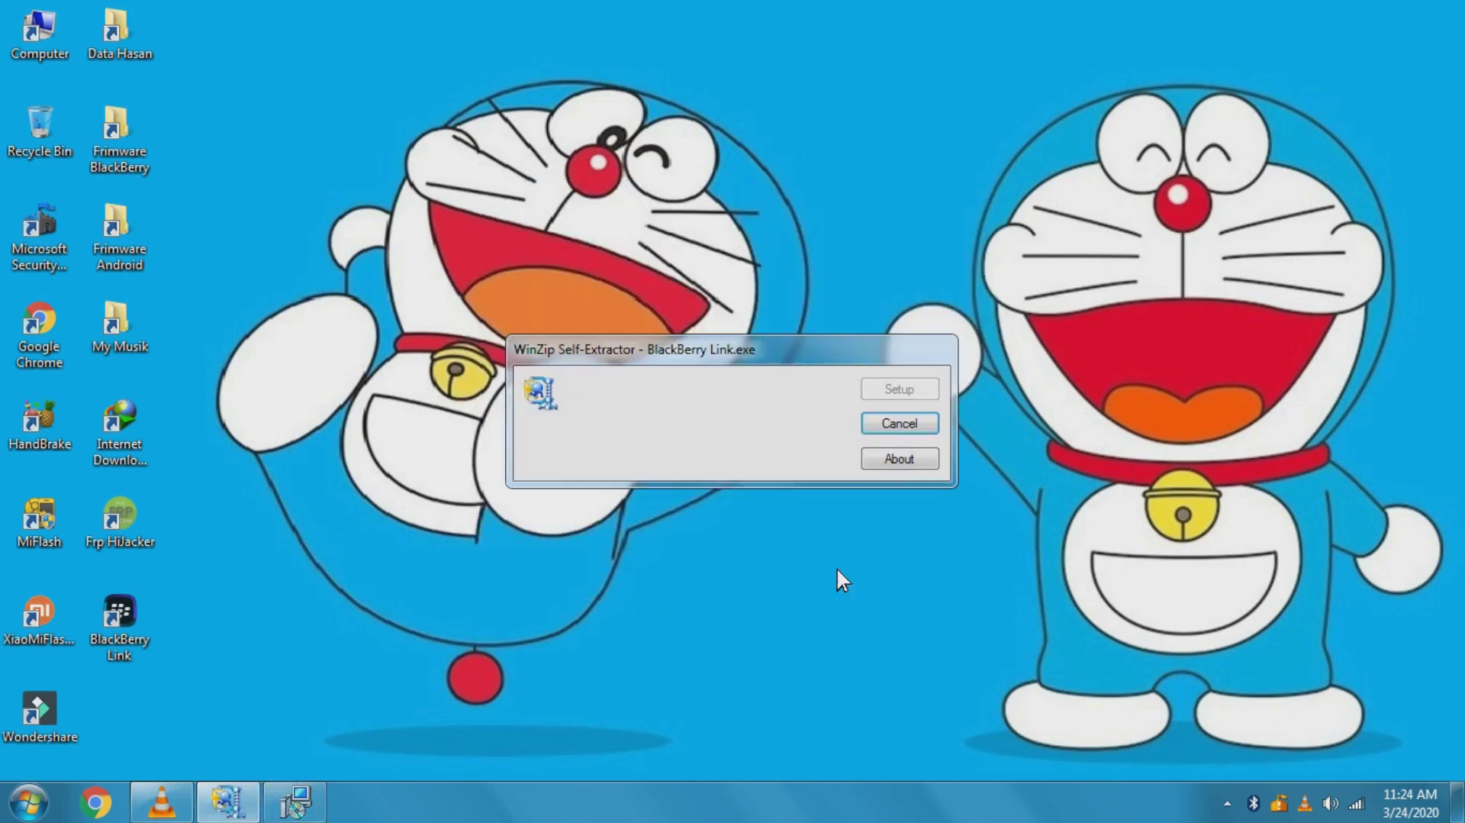
pyautogui.click(908, 426)
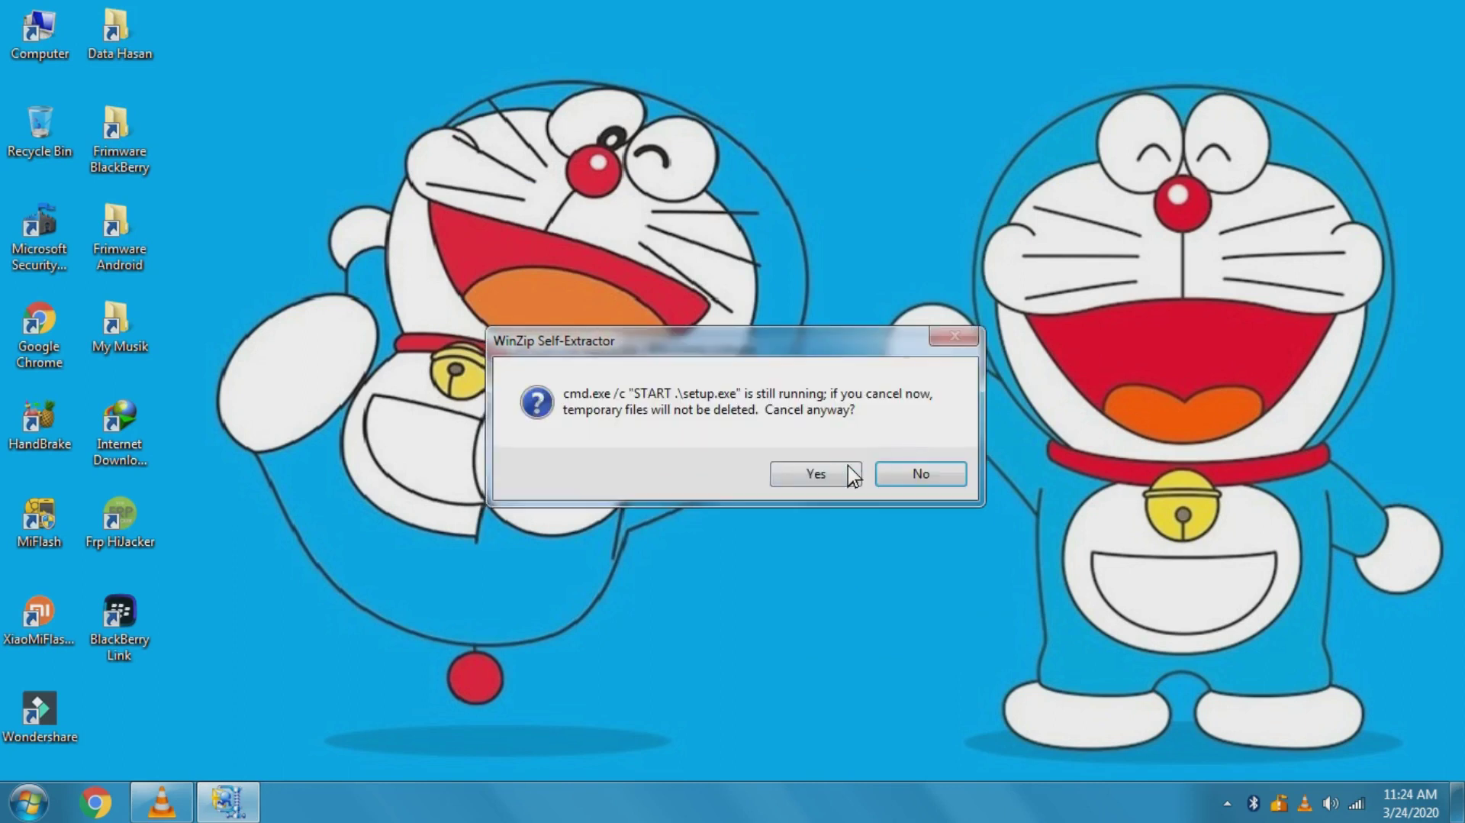
pyautogui.click(836, 477)
pyautogui.rightClick(823, 392)
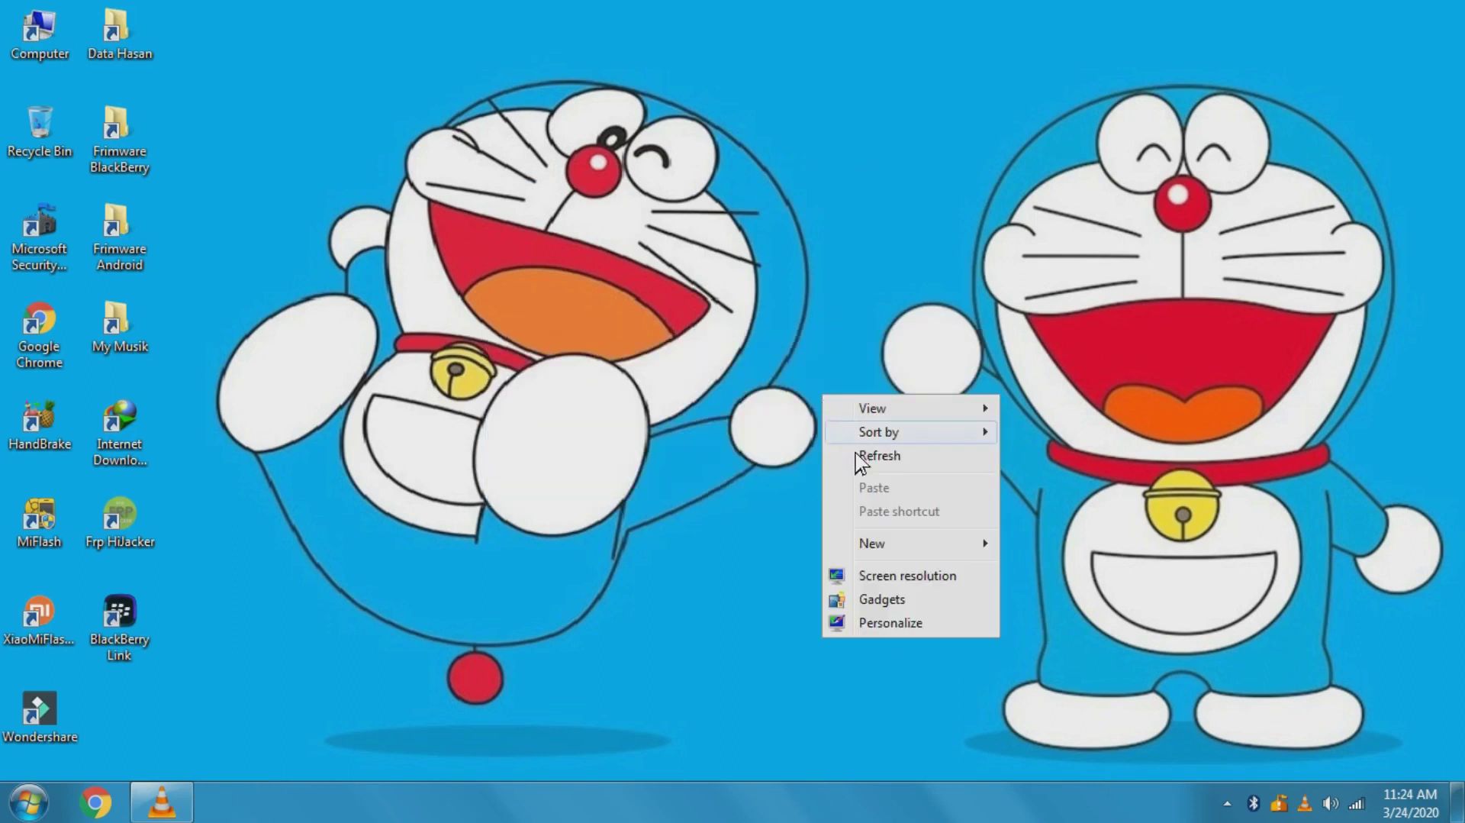
pyautogui.click(855, 452)
pyautogui.rightClick(791, 347)
pyautogui.click(842, 410)
pyautogui.rightClick(799, 314)
pyautogui.click(844, 380)
pyautogui.rightClick(792, 332)
pyautogui.click(840, 392)
pyautogui.rightClick(799, 352)
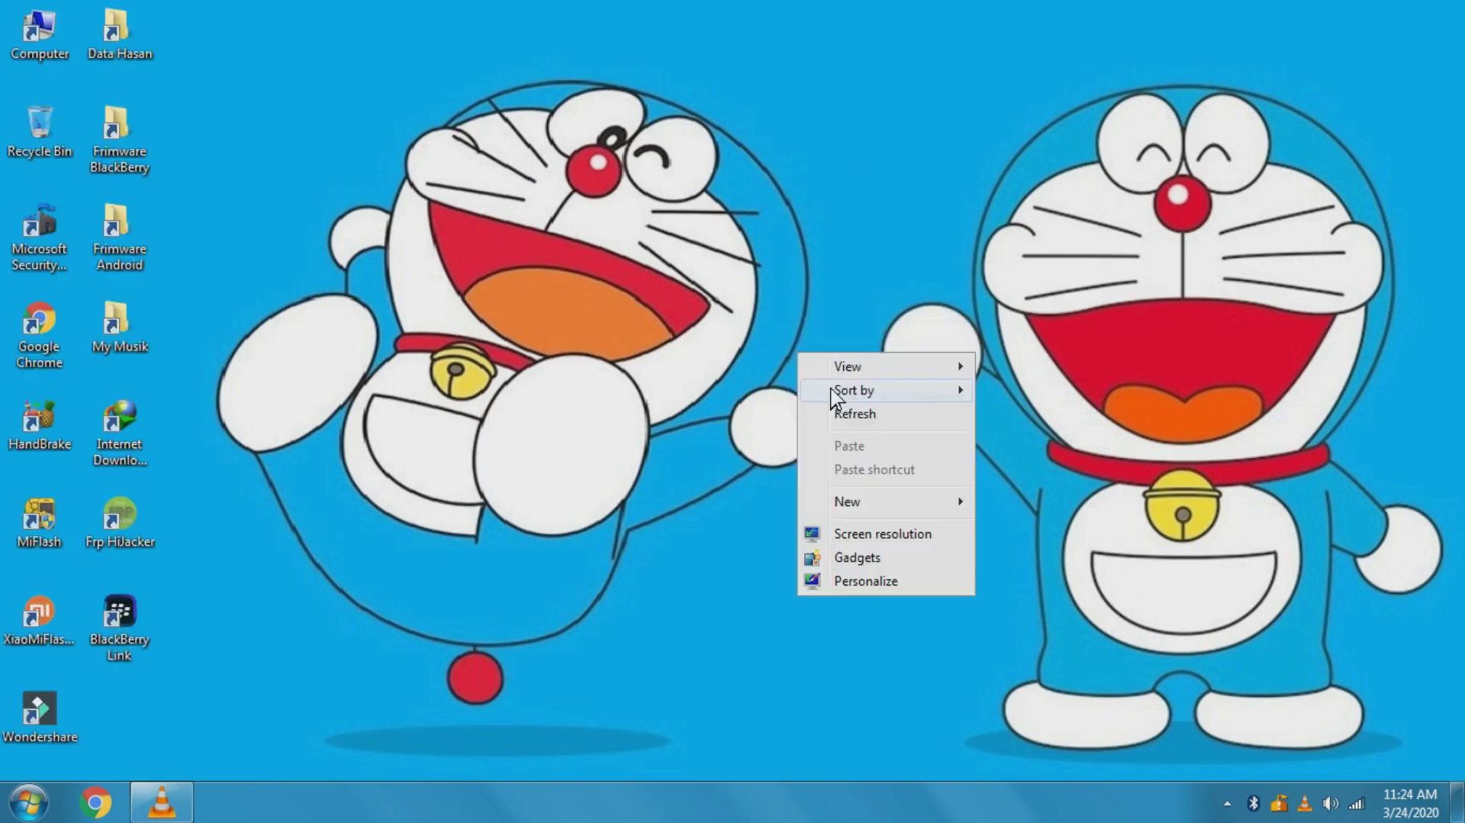
pyautogui.click(842, 414)
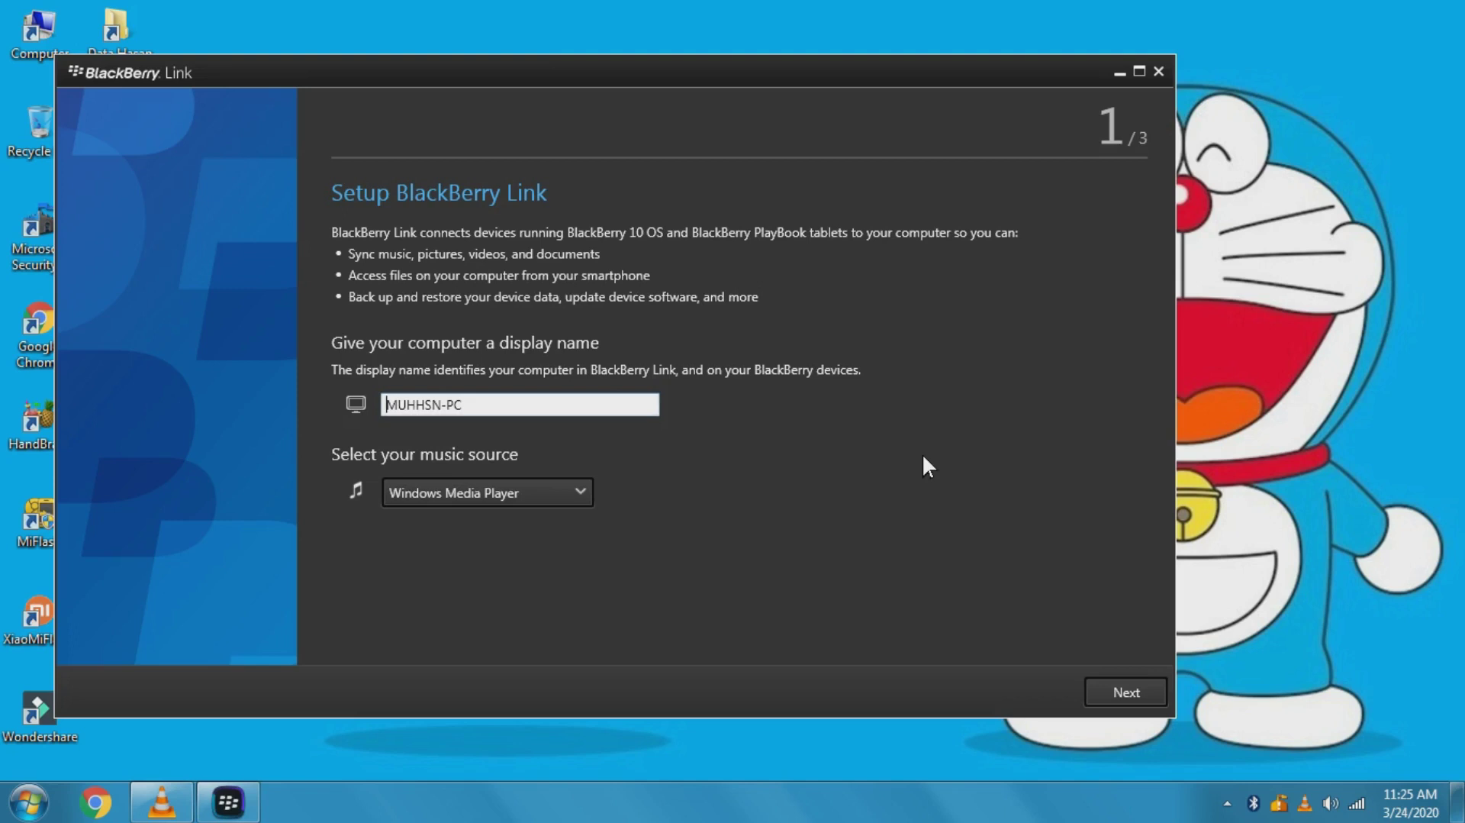
# Accept the default computer display name and Windows Media Player as music source, and move the BlackBerry Link window toward the desktop's center
pyautogui.click(1096, 692)
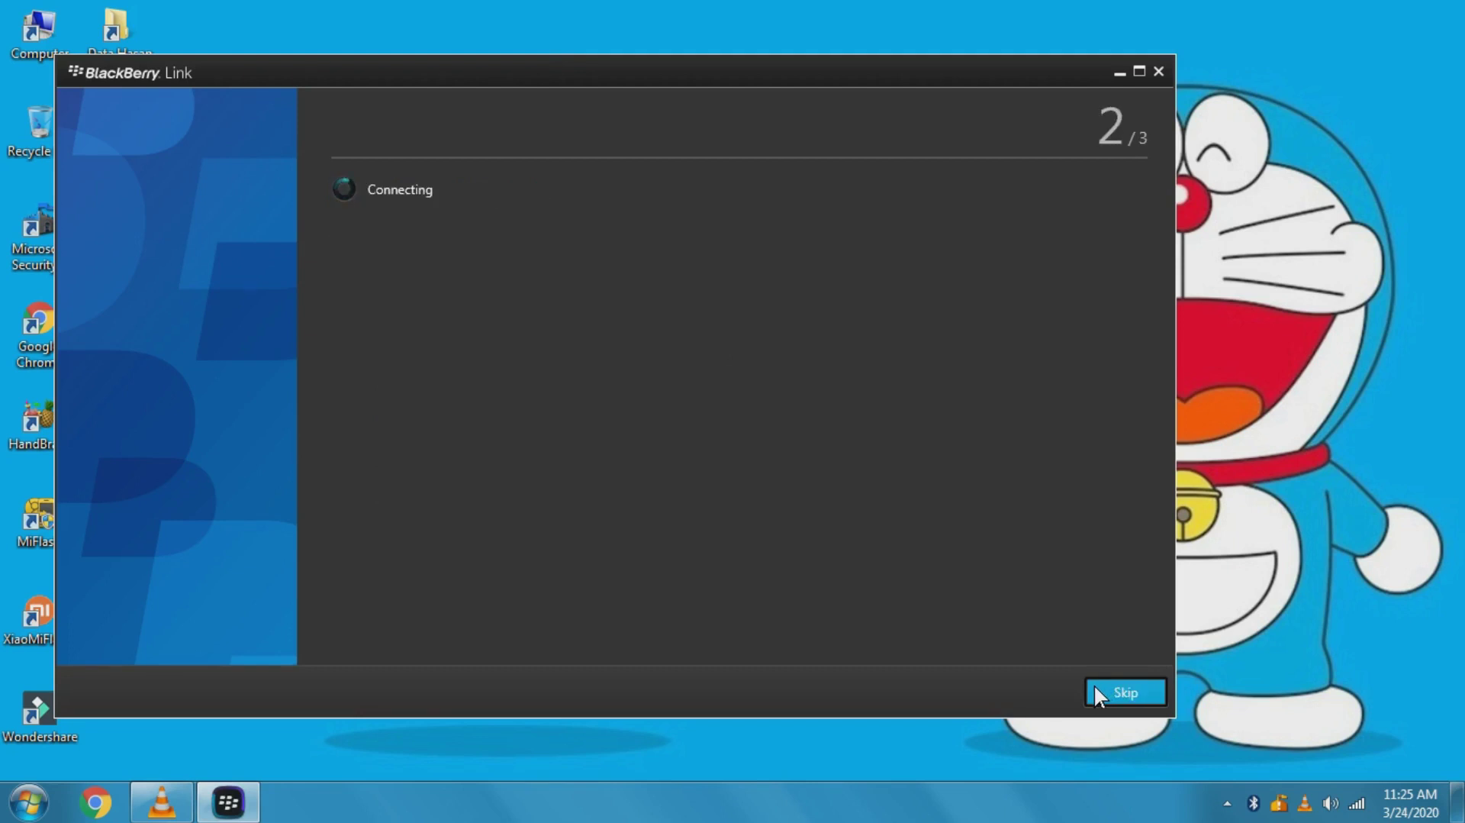
pyautogui.moveTo(507, 65); pyautogui.dragTo(729, 58)
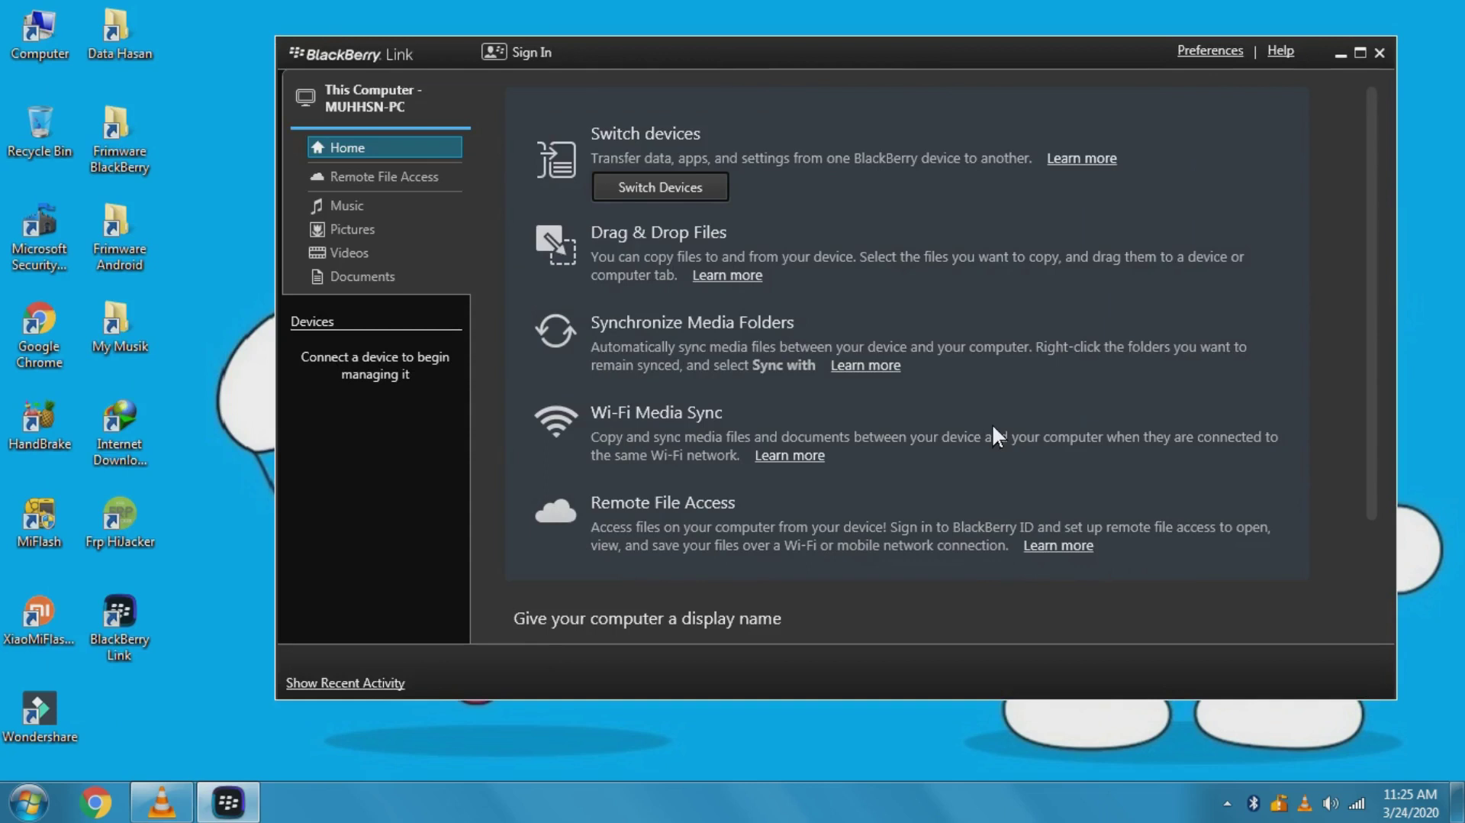